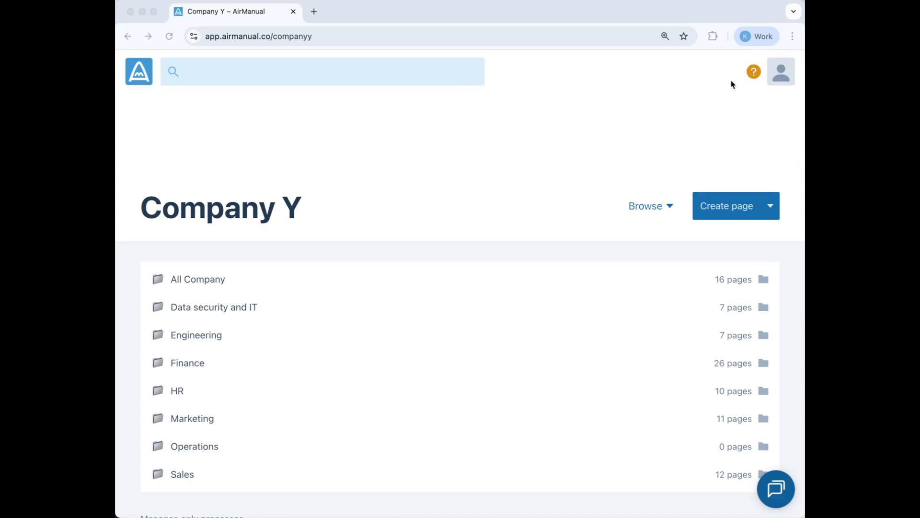
Open the Help center article 'How do I restrict access to a page or folder?' under Organizing pages
click(755, 70)
click(754, 72)
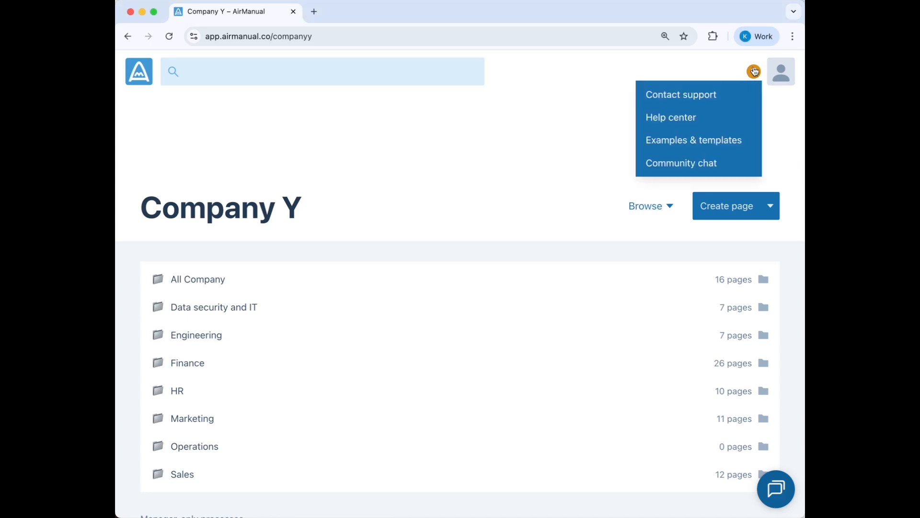
click(714, 118)
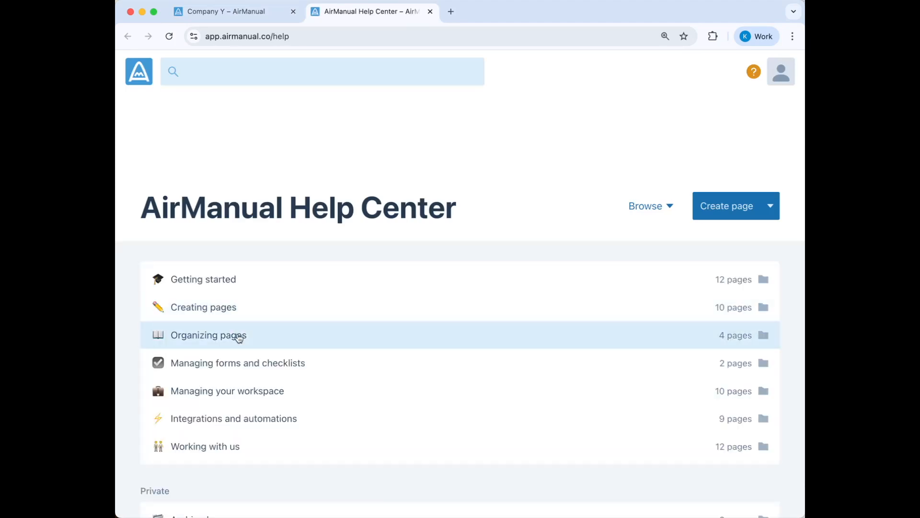
click(231, 339)
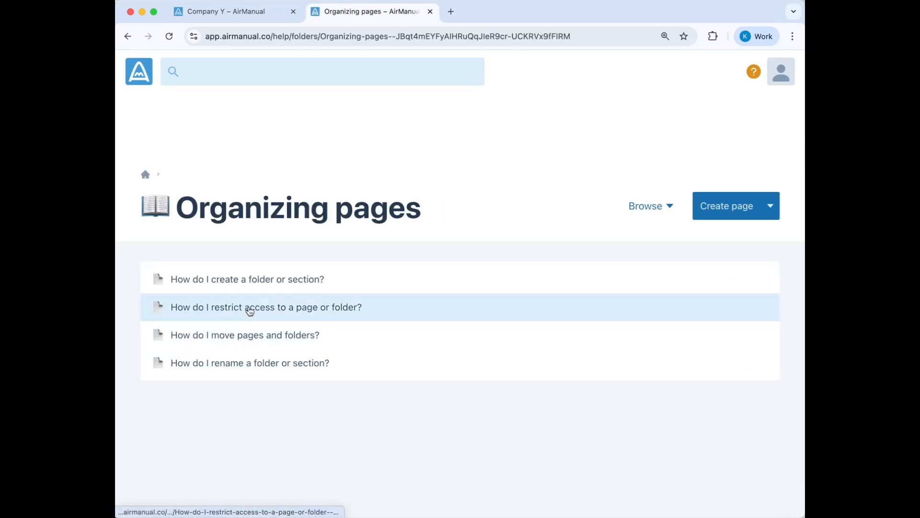
click(291, 310)
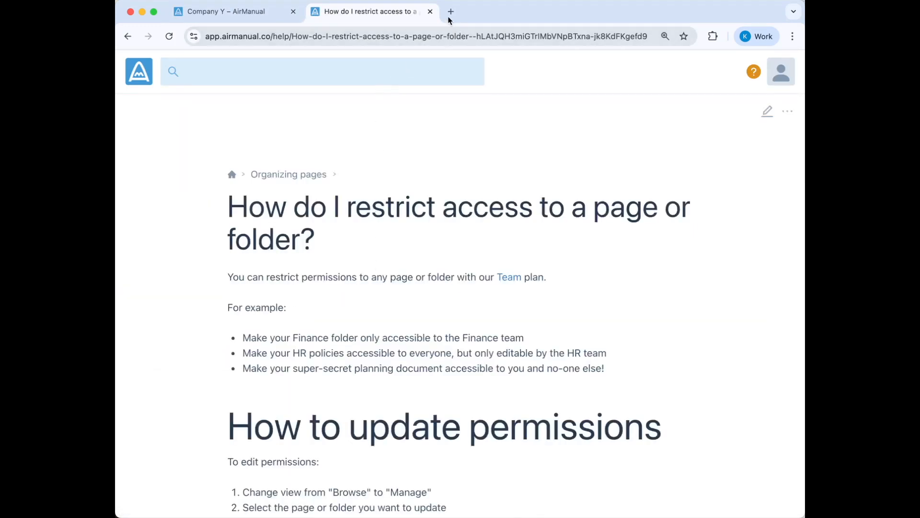
Close the help article's browser tab to go back to the Company Y workspace
click(430, 12)
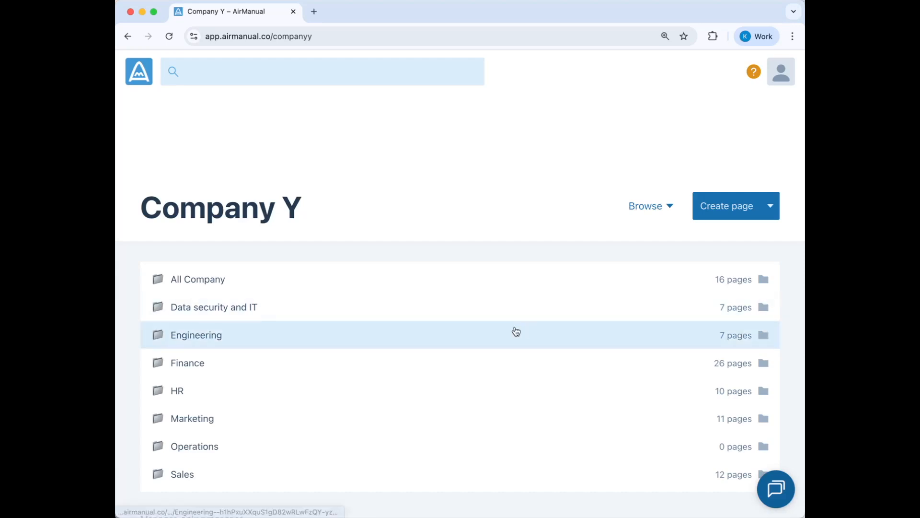
Open Finance > Banking and set All workspace members to Remove access in its sharing settings
click(512, 364)
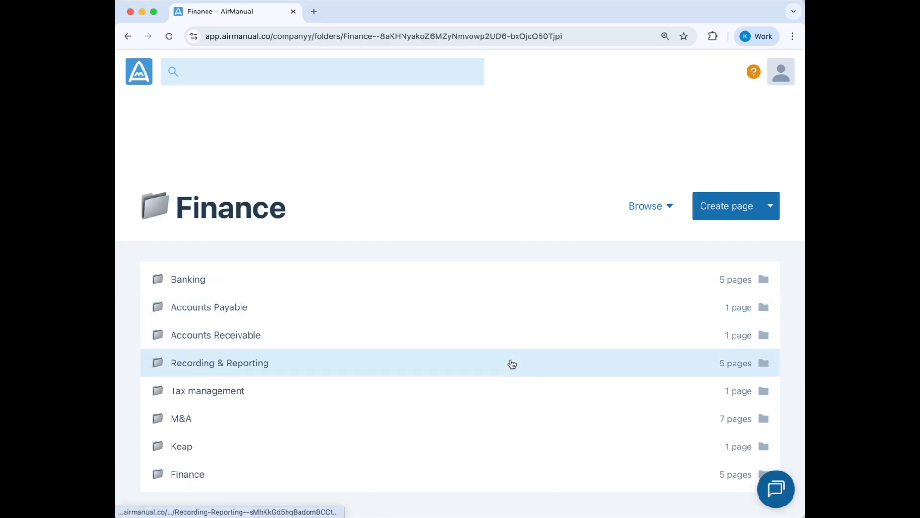
click(510, 293)
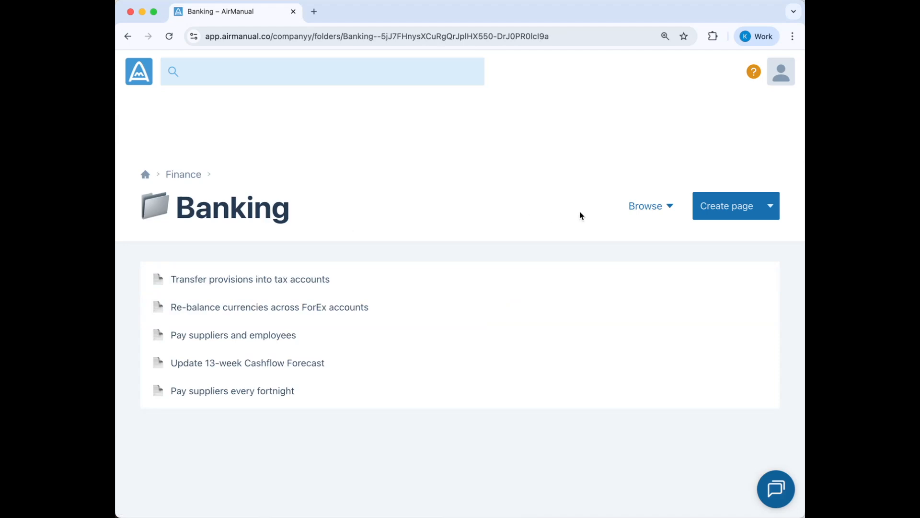
click(653, 209)
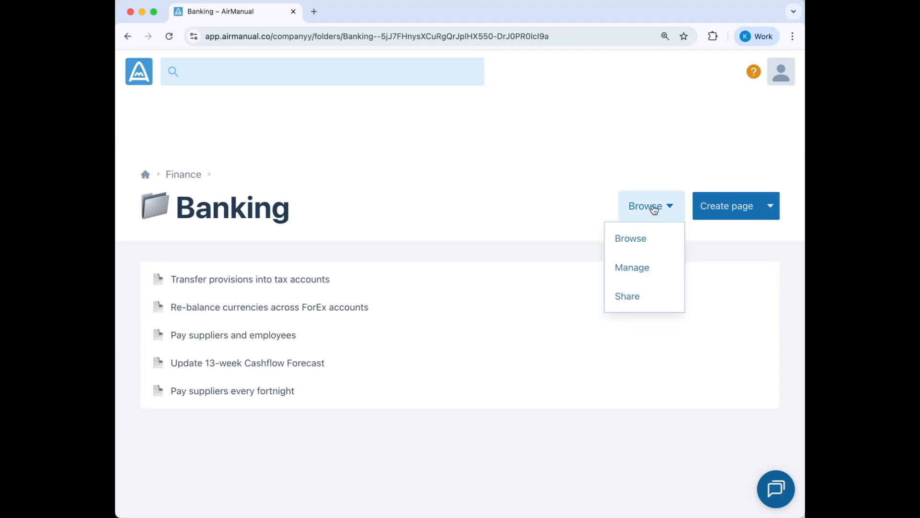
click(641, 302)
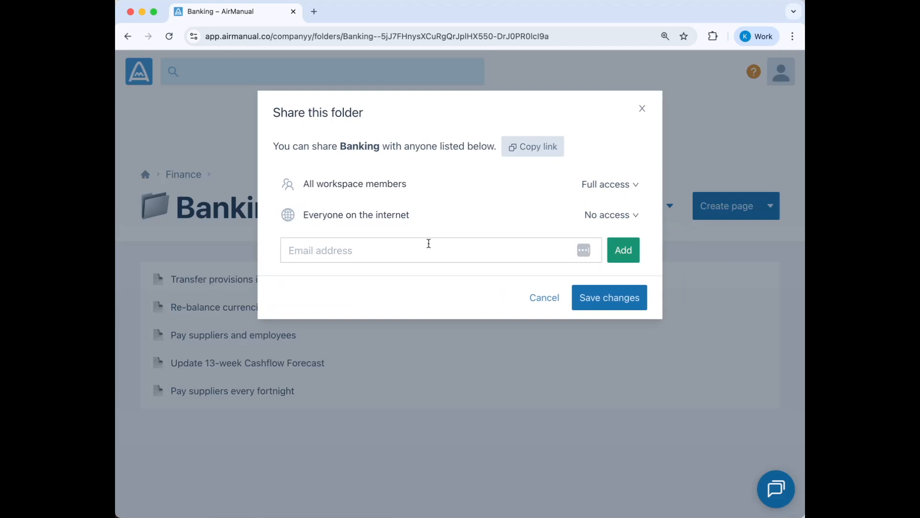
click(596, 186)
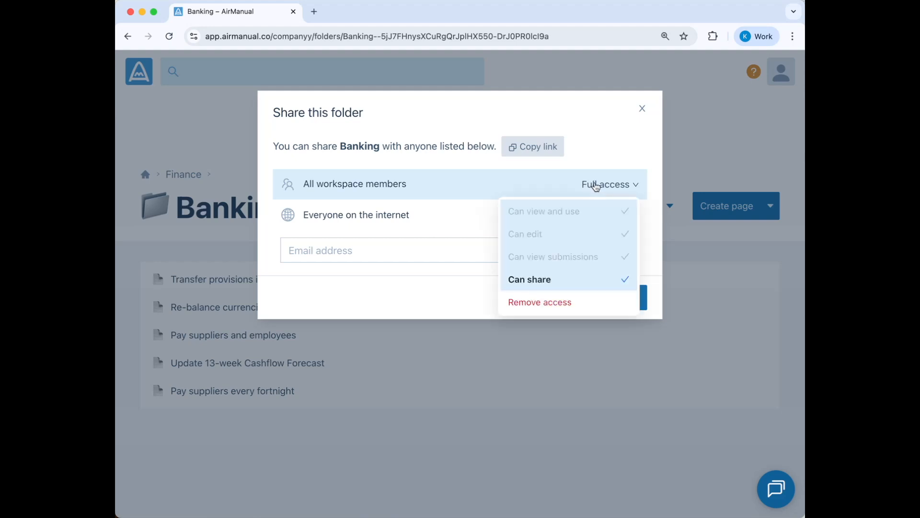
click(571, 302)
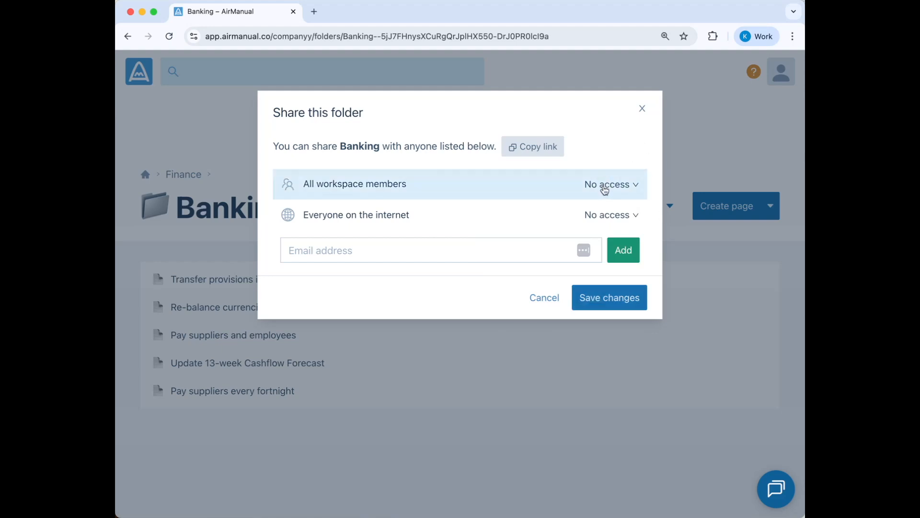
Add the colleague's e-mail to Banking with Can share permission, then close the sharing settings
click(484, 245)
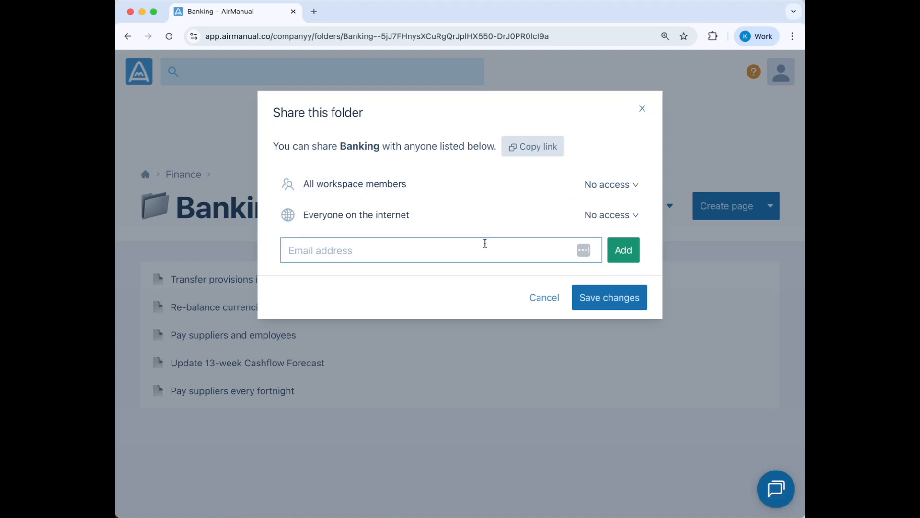
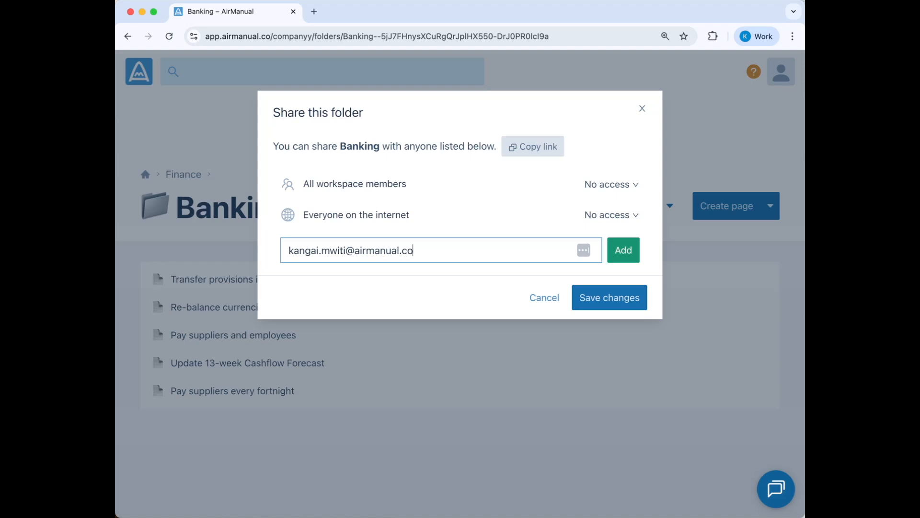
click(623, 252)
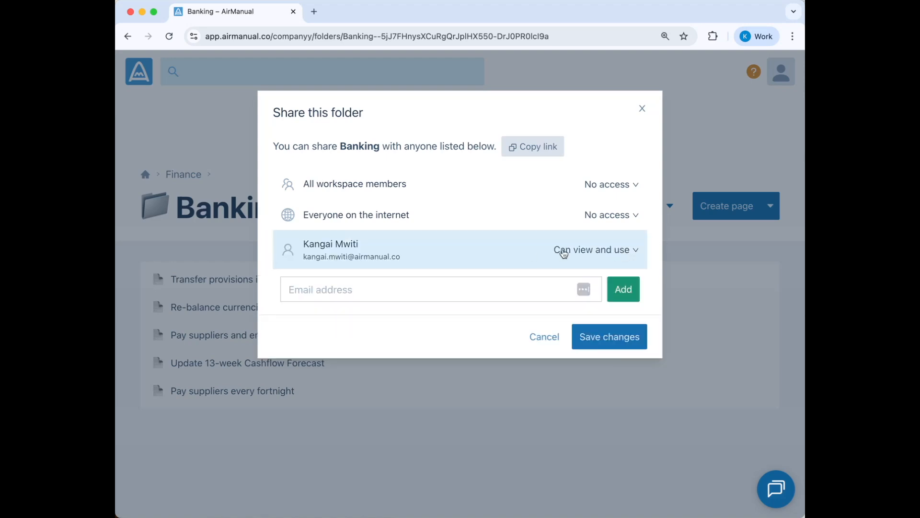
click(588, 252)
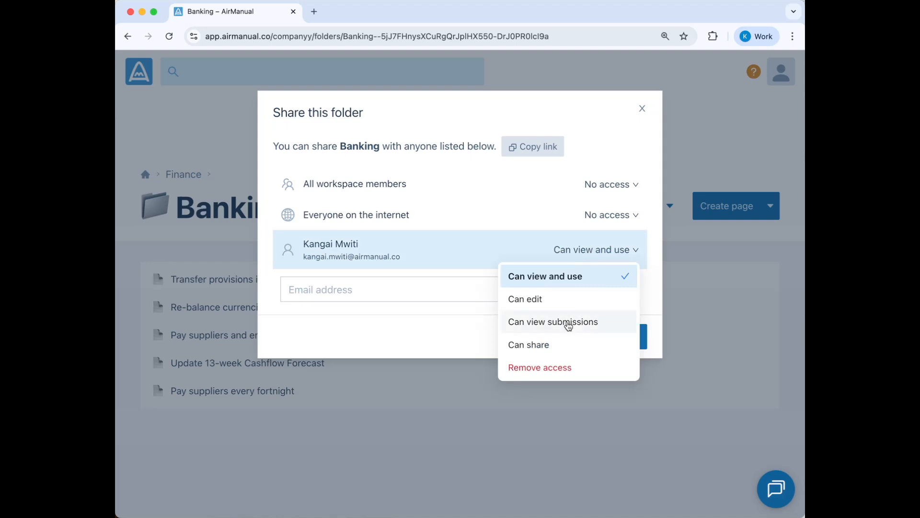
click(569, 347)
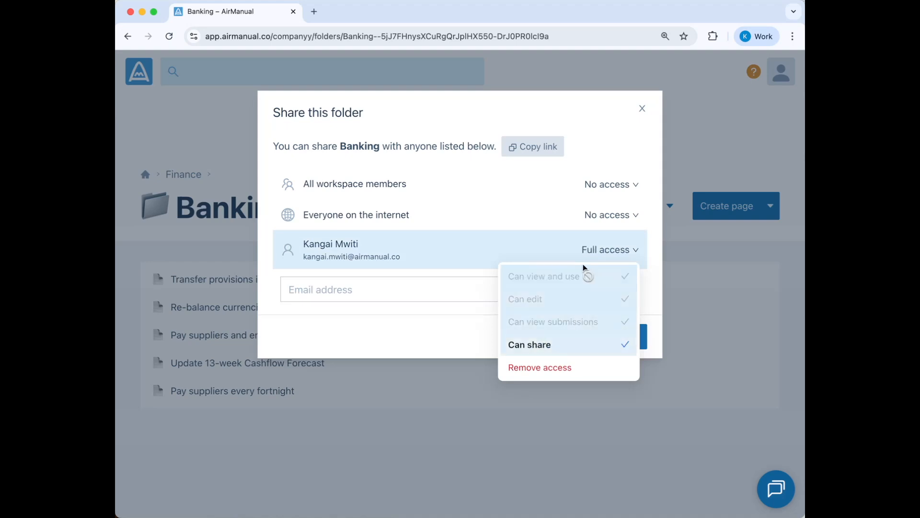
click(594, 242)
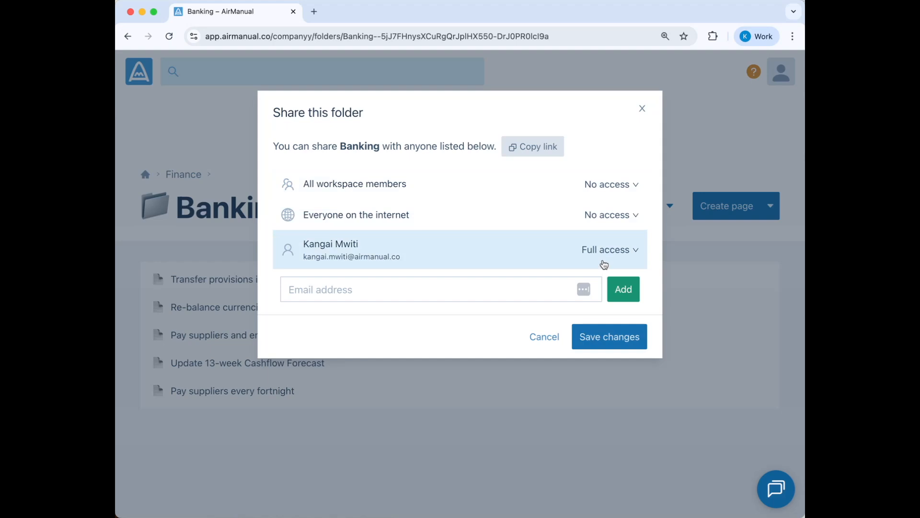
click(494, 285)
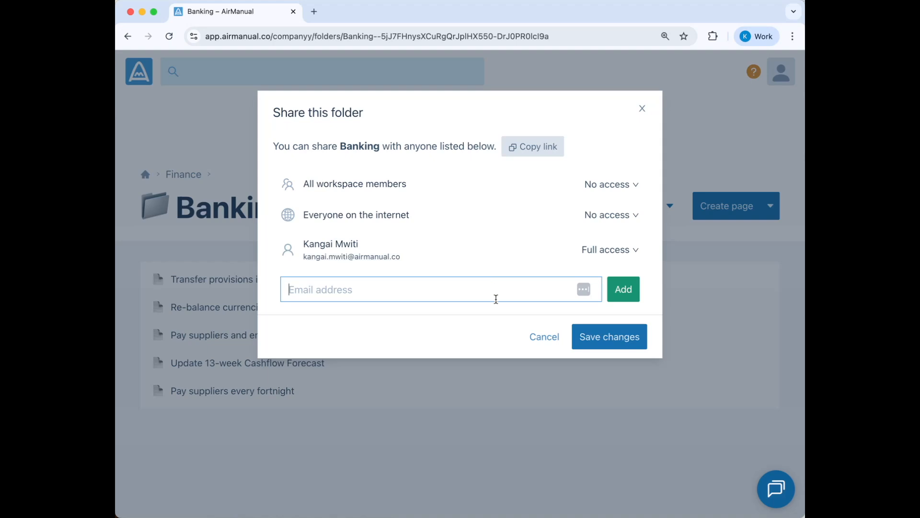
click(532, 336)
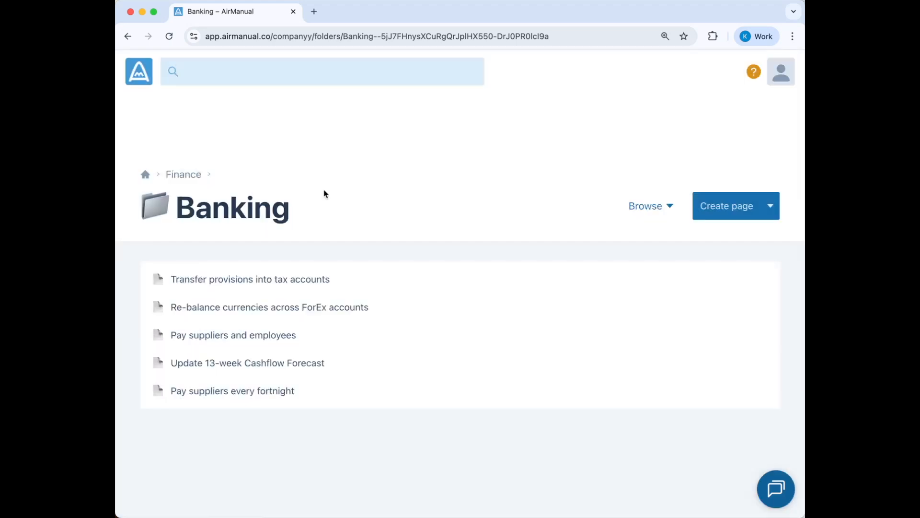
Share the Transfer provisions into tax accounts page with the colleague at Can share access
click(334, 284)
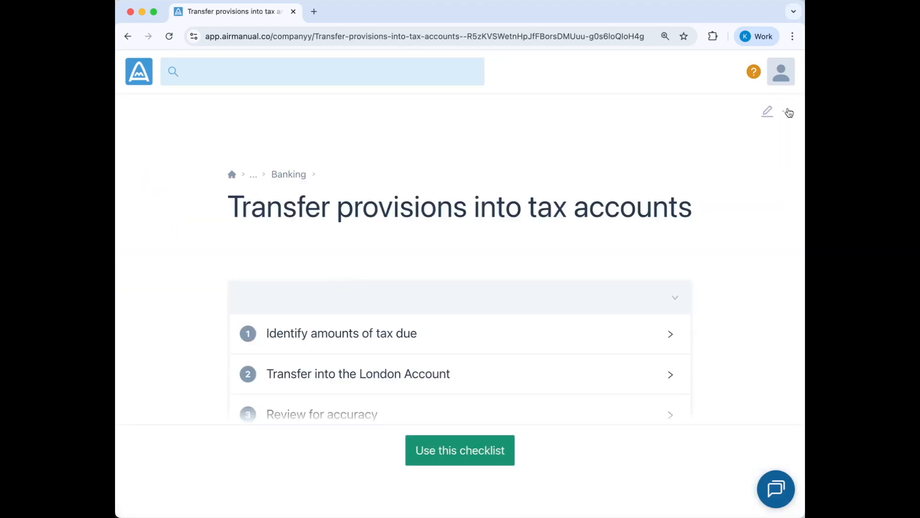
click(788, 112)
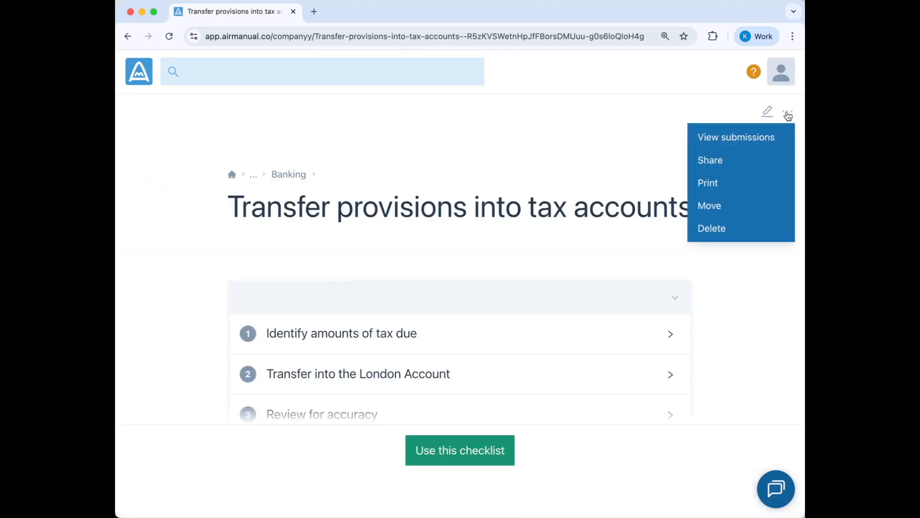
click(730, 158)
click(454, 265)
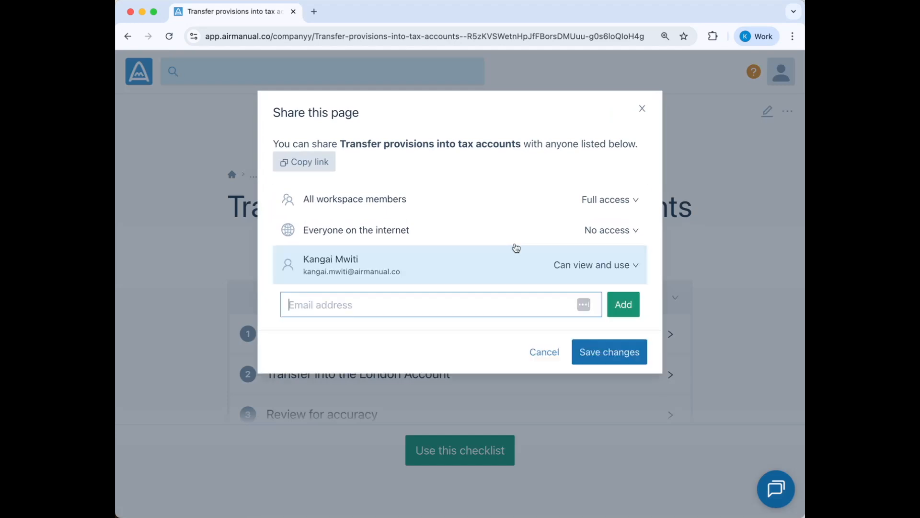
click(597, 266)
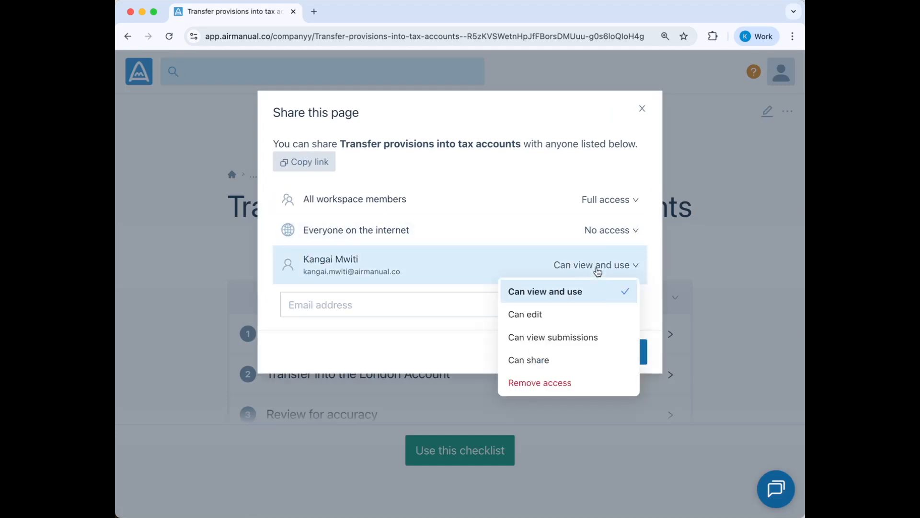
click(546, 365)
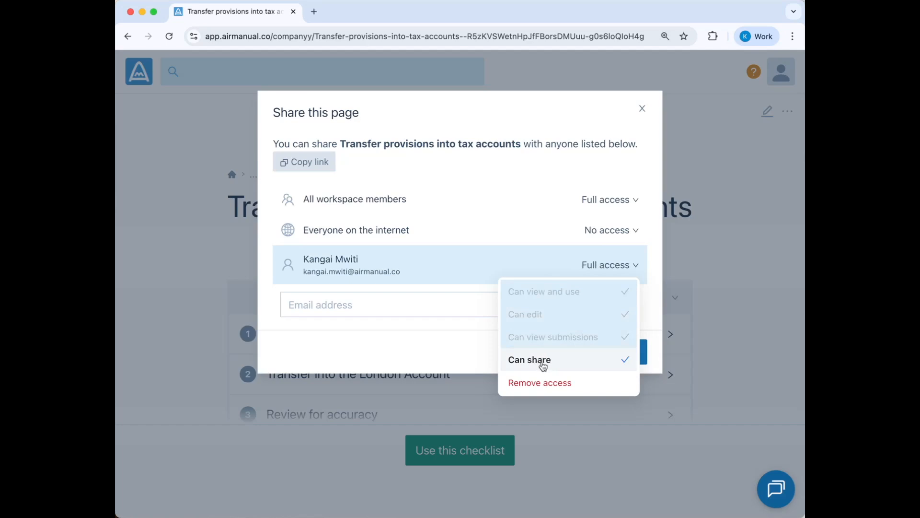
click(443, 338)
Set All workspace members to Remove access on this page and save the sharing changes
click(448, 303)
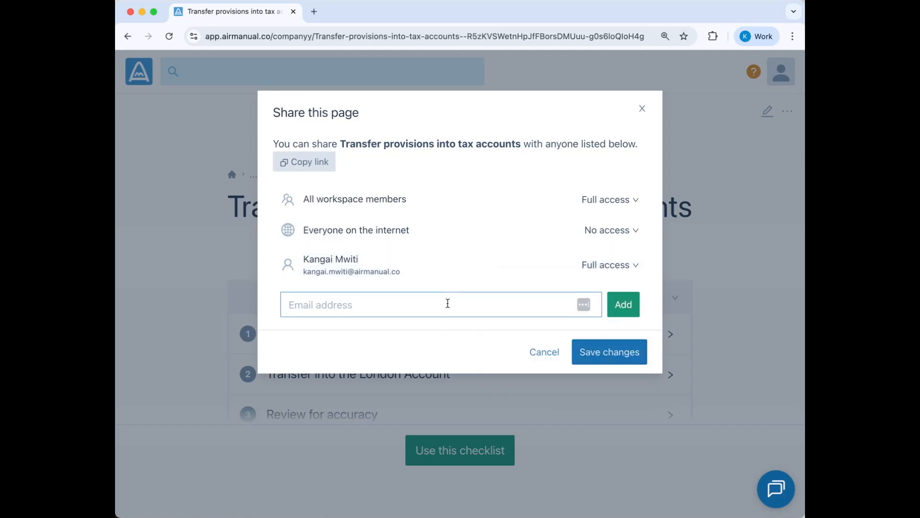
click(609, 203)
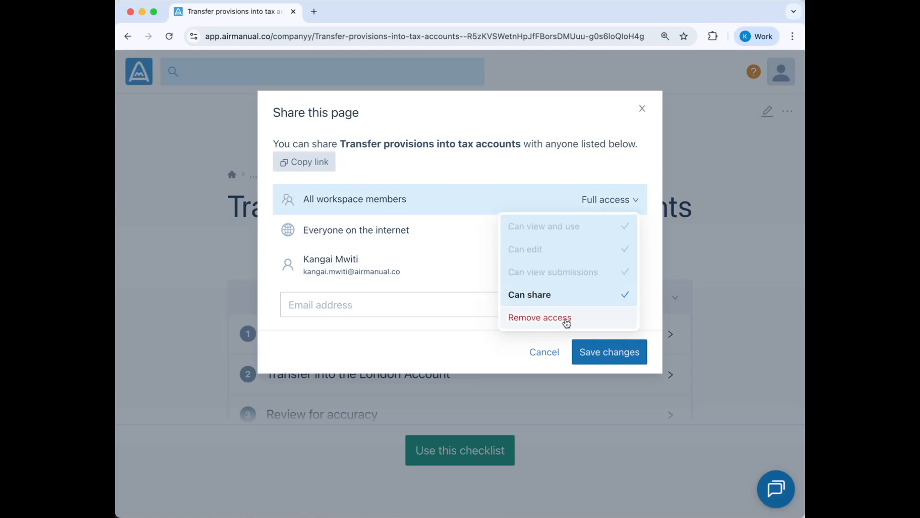
click(564, 318)
click(609, 360)
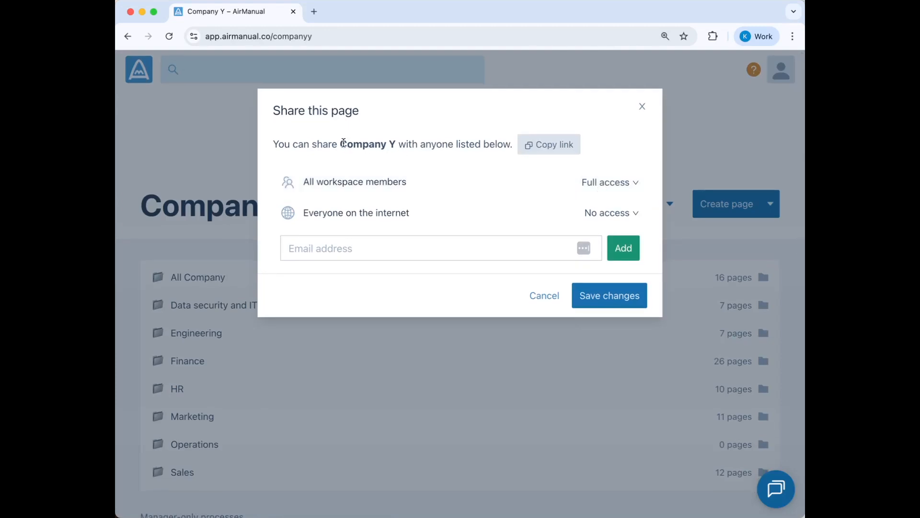
Give Company Y's All workspace members Can view and use, Can edit, Can view submissions and Can share
drag(343, 143, 398, 144)
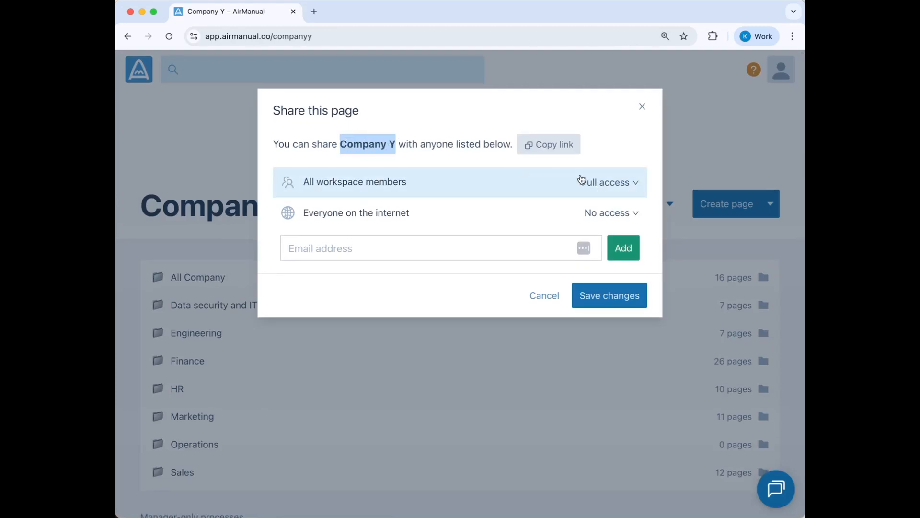
click(612, 182)
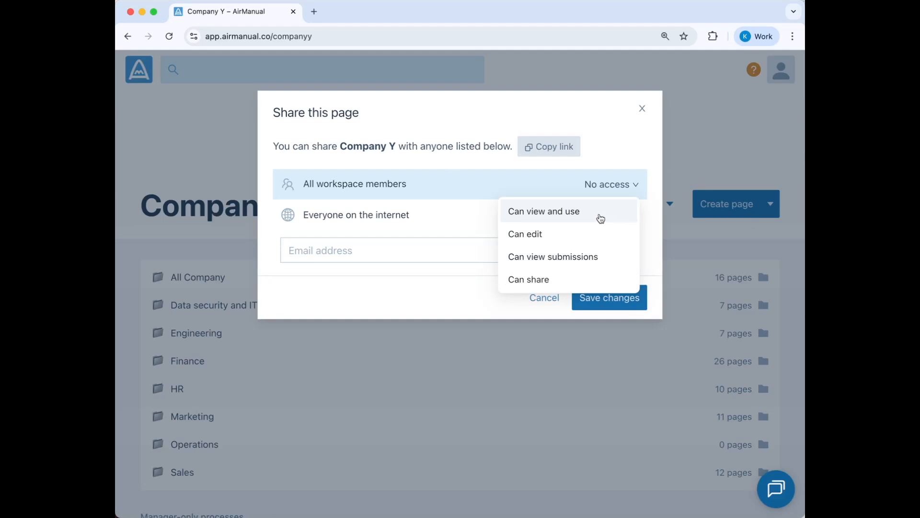
click(580, 217)
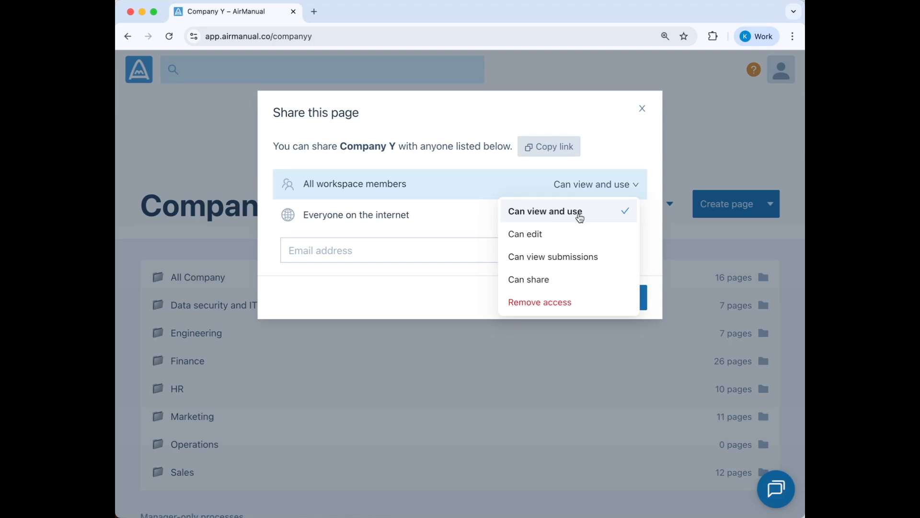
click(582, 234)
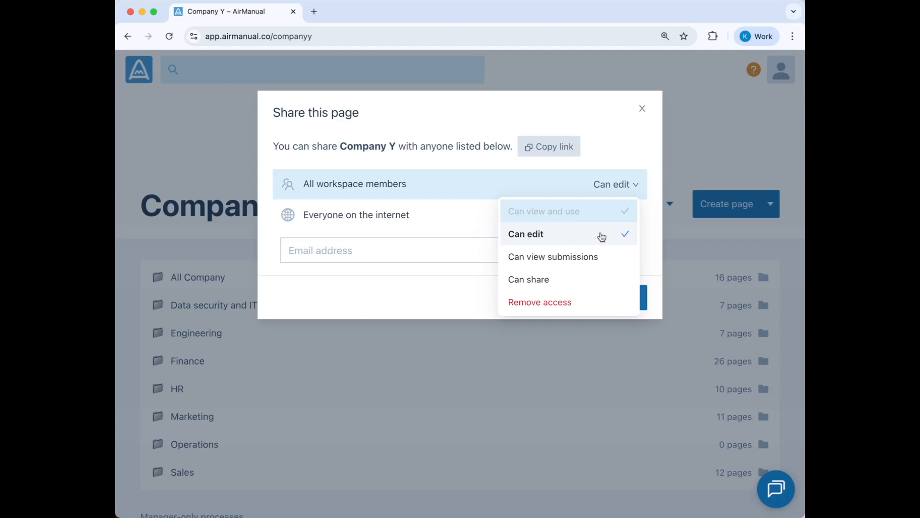
click(610, 259)
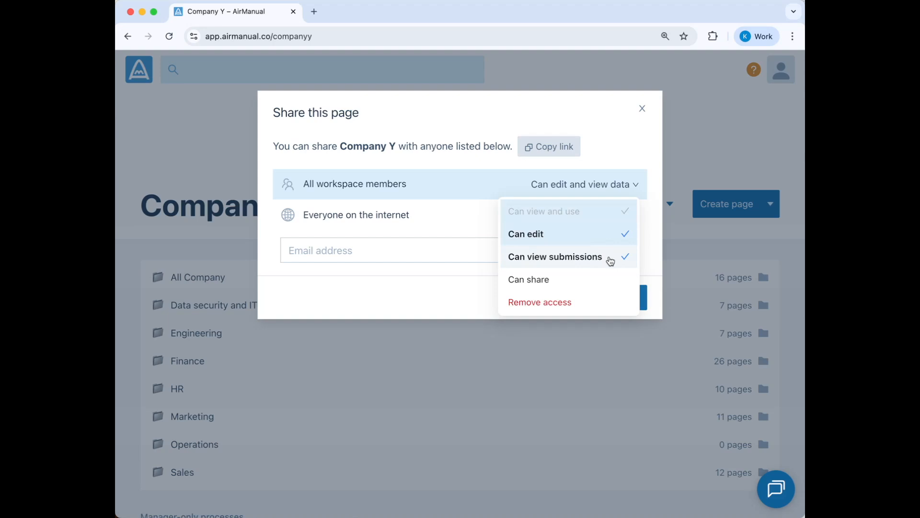
click(615, 282)
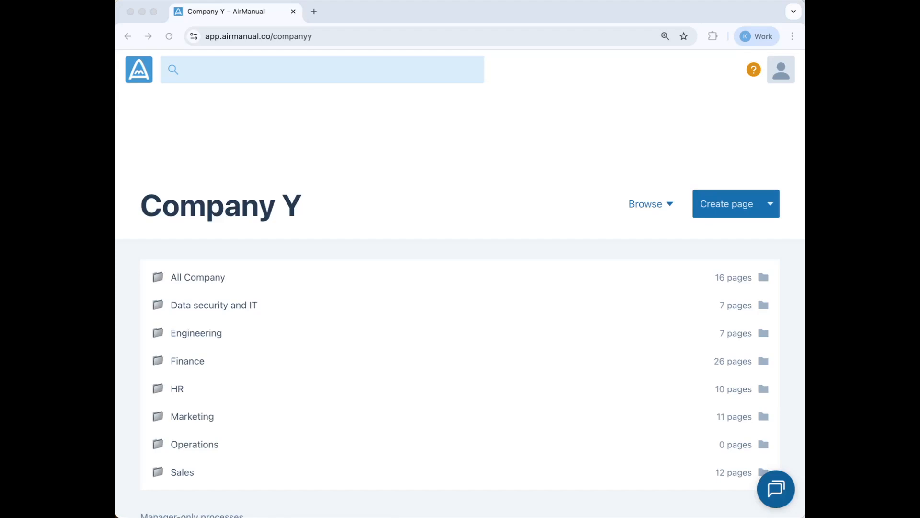
click(776, 488)
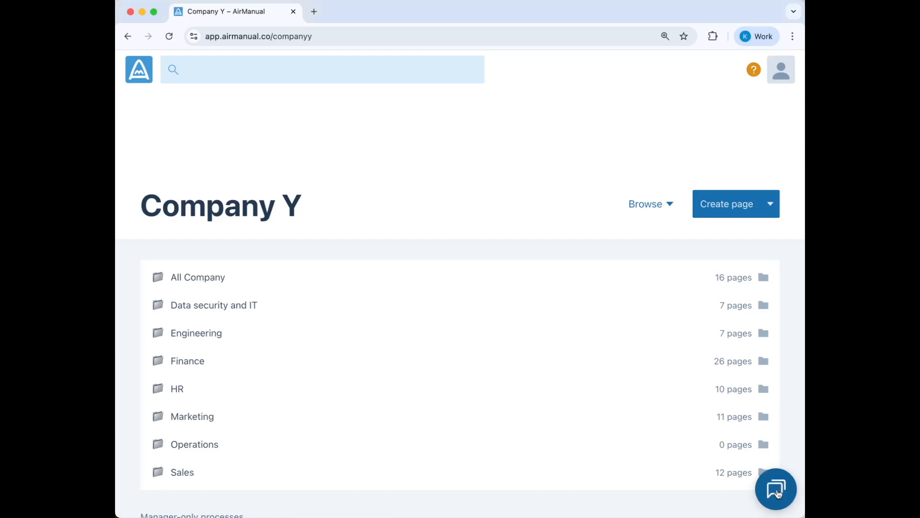
click(776, 488)
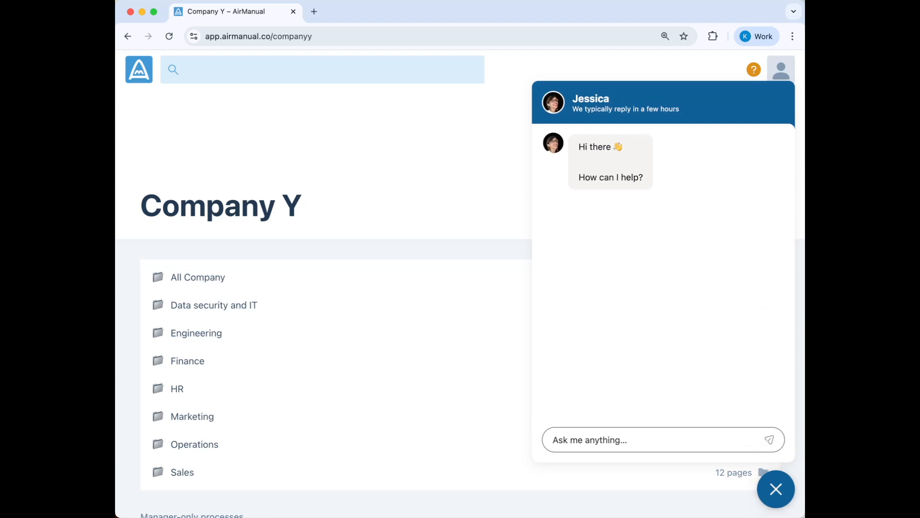
click(775, 490)
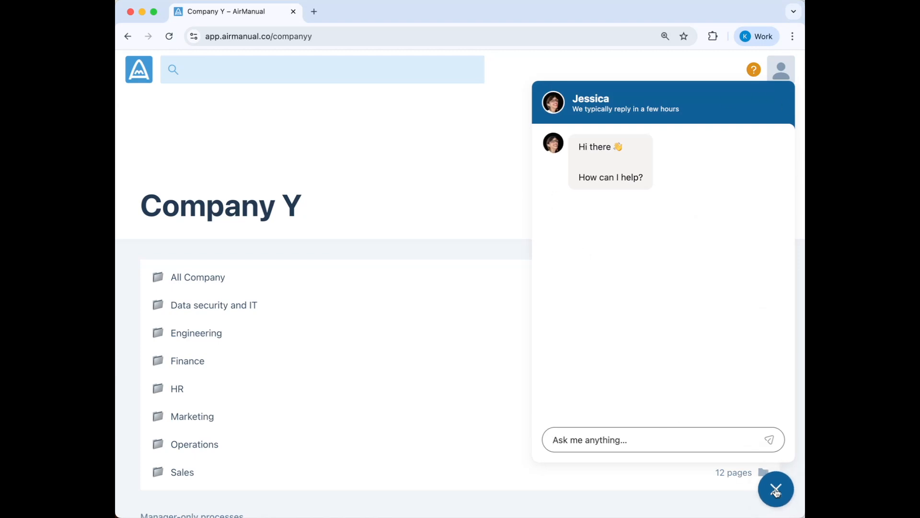